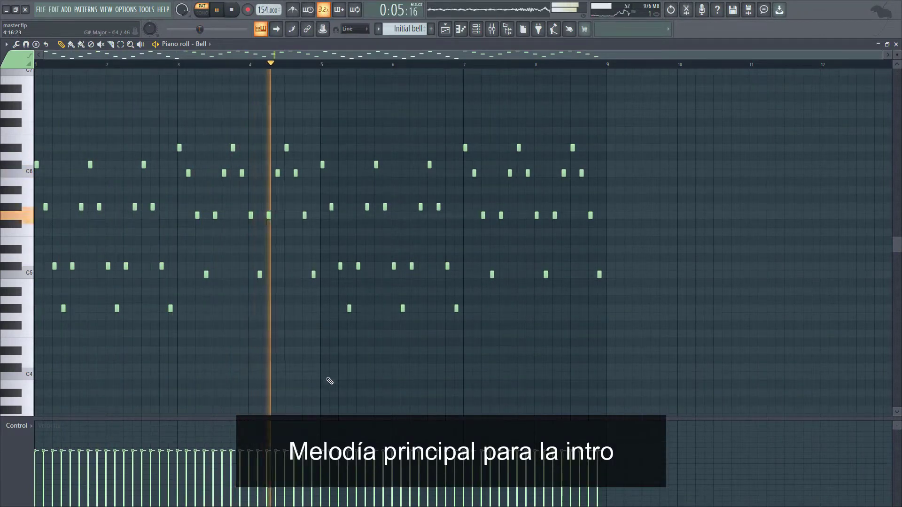
- Inspect the Bell channel's sampler settings and its effects chain in the mixer
scroll(575, 366, "down", 1)
scroll(535, 226, "up", 1)
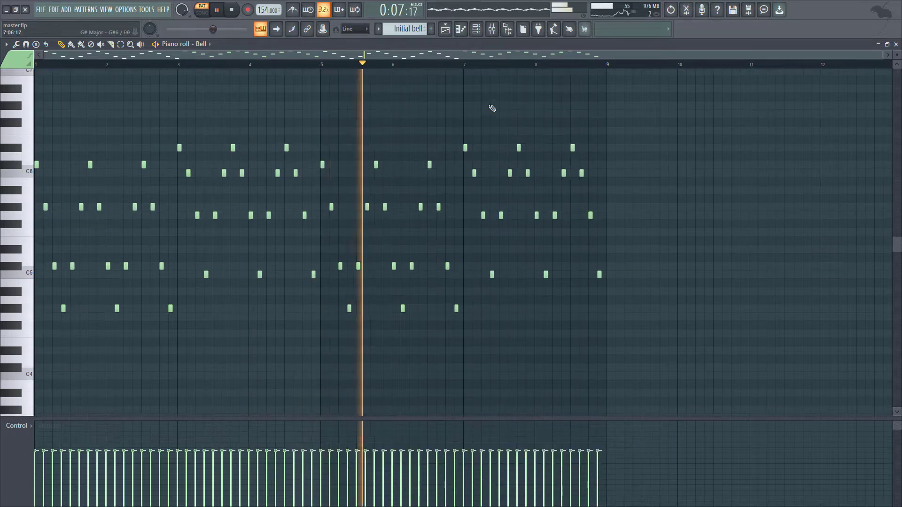
left_click(475, 32)
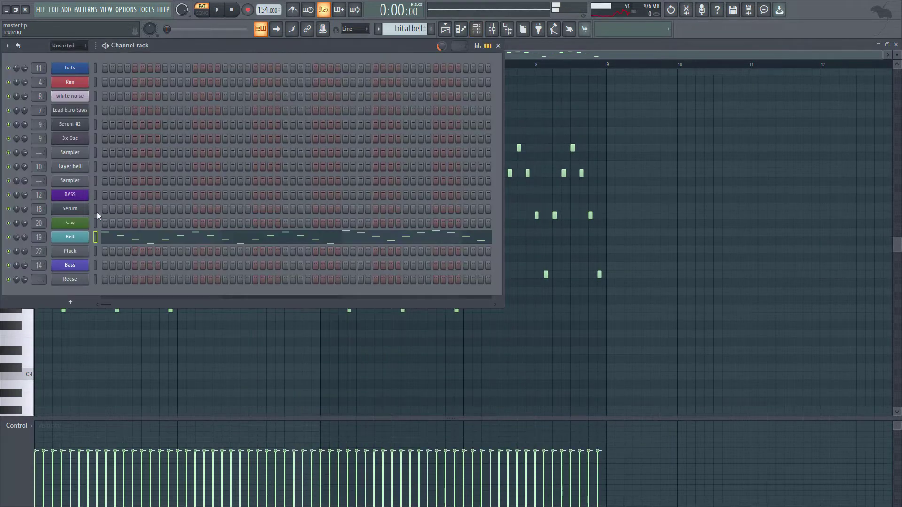
left_click(70, 237)
left_click_drag(273, 155, 351, 156)
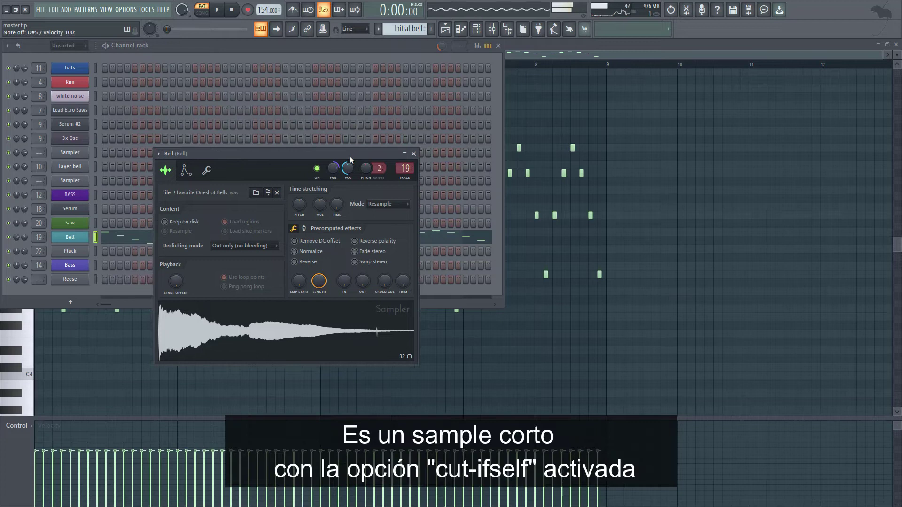
left_click(507, 31)
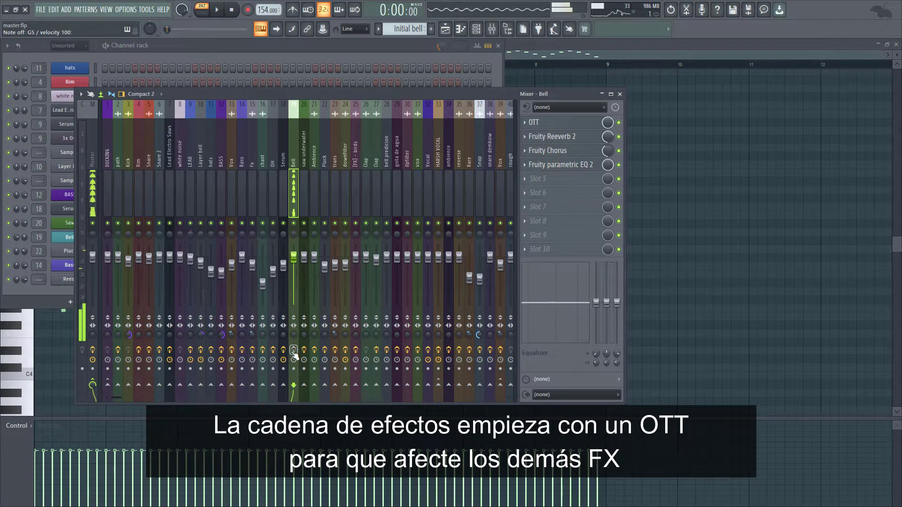
left_click(620, 94)
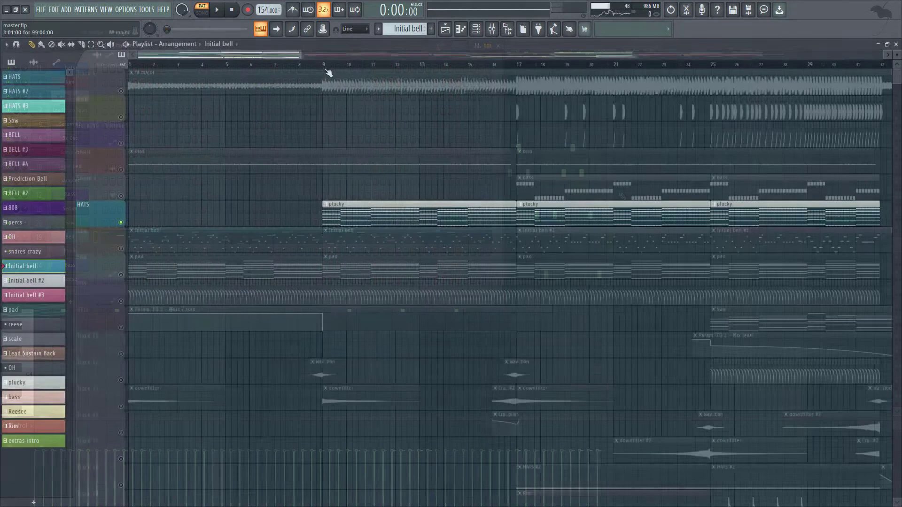
- Play the song from bar 9, enable the BELL track, and open the plucky pattern in the piano roll
key("space")
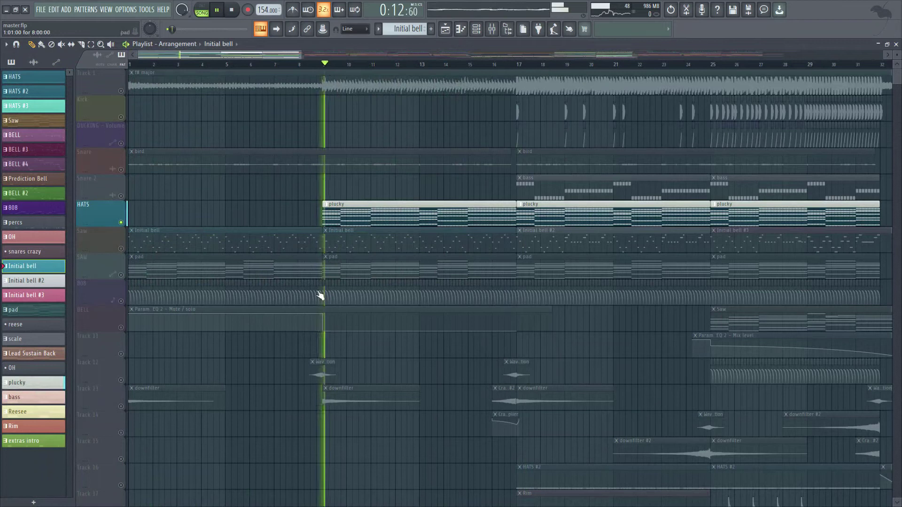
left_click(125, 329)
scroll(126, 331, "down", 7)
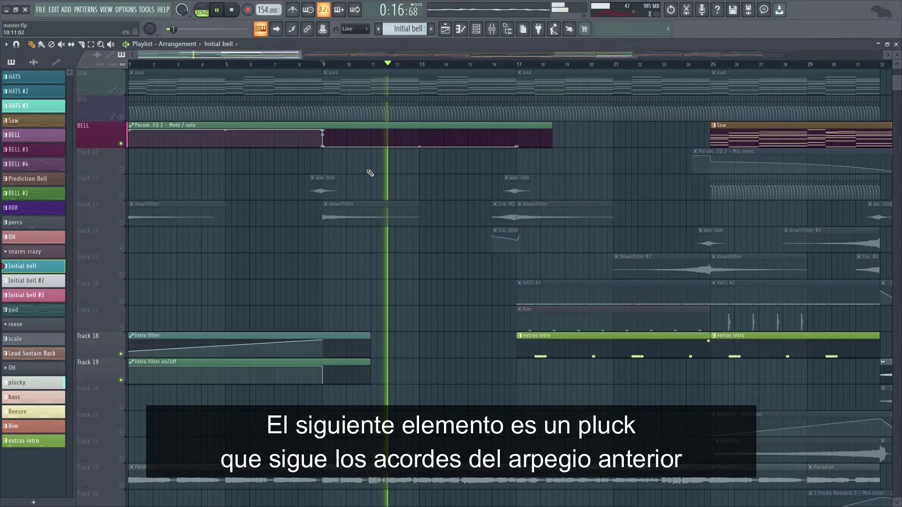
scroll(376, 206, "up", 5)
double_click(385, 258)
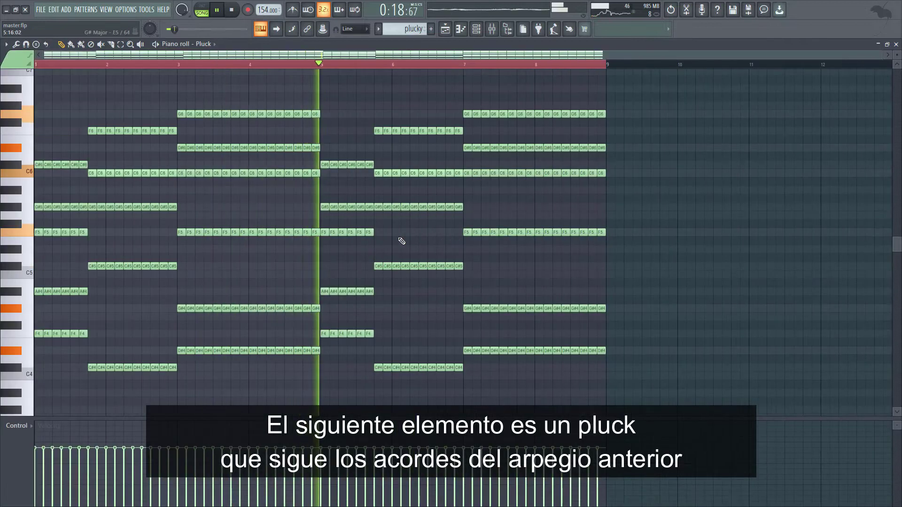
- Examine the high and low chord notes of the plucky pattern during playback and stop it
scroll(483, 248, "down", 1)
scroll(507, 257, "down", 2)
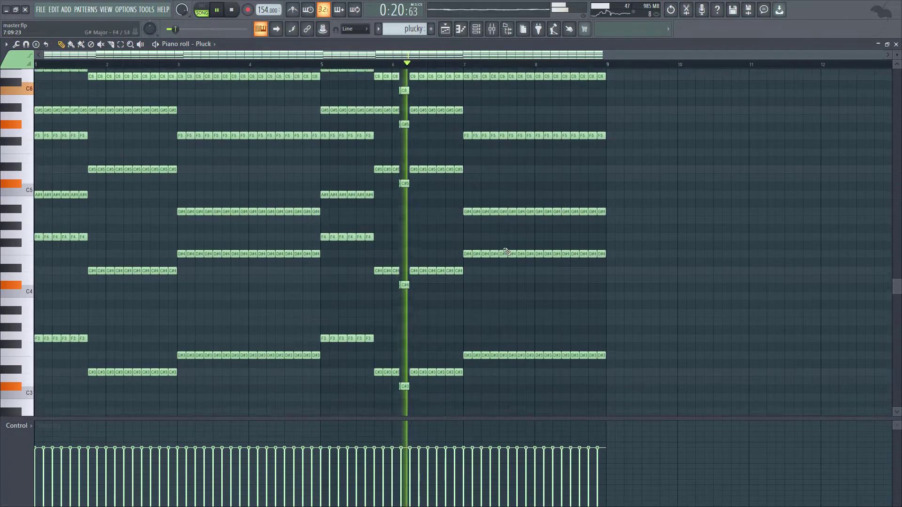
scroll(575, 288, "up", 1)
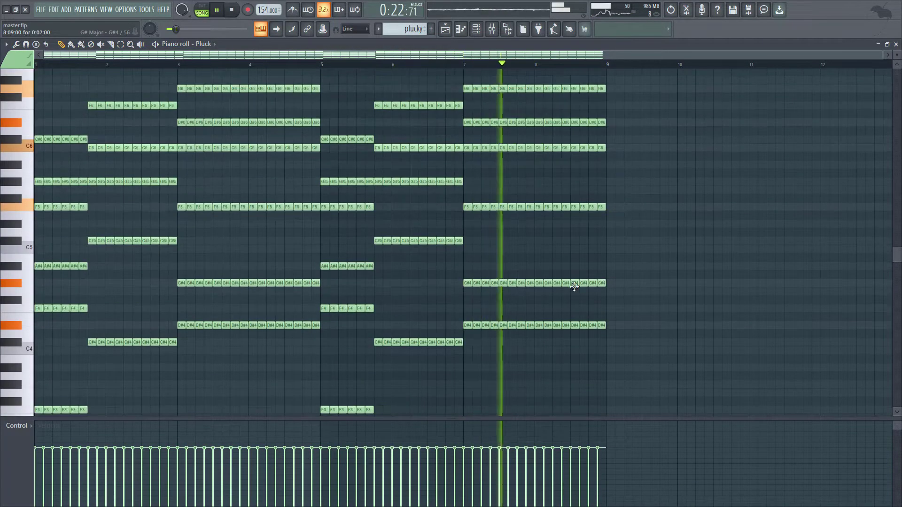
key("space")
- Check the Pluck channel in the channel rack and return to the playlist with the song playing
left_click(475, 29)
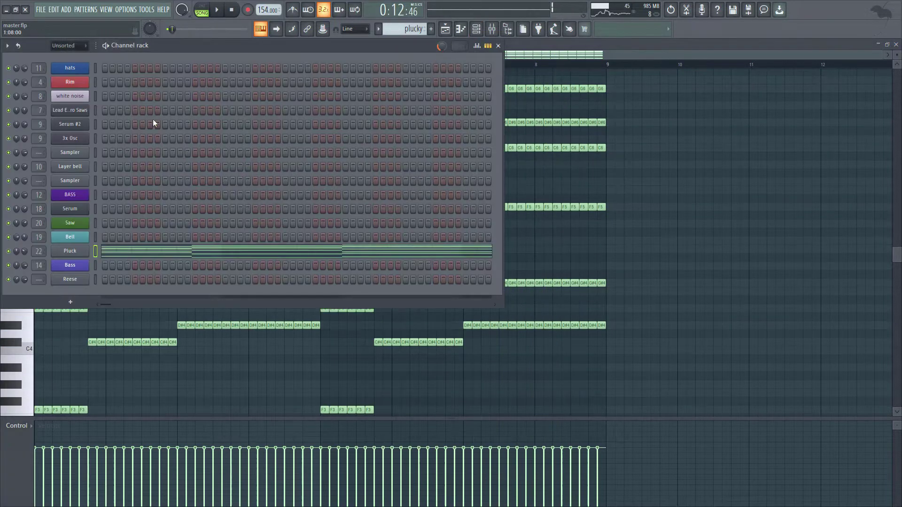
key("space")
left_click(510, 136)
left_click(444, 31)
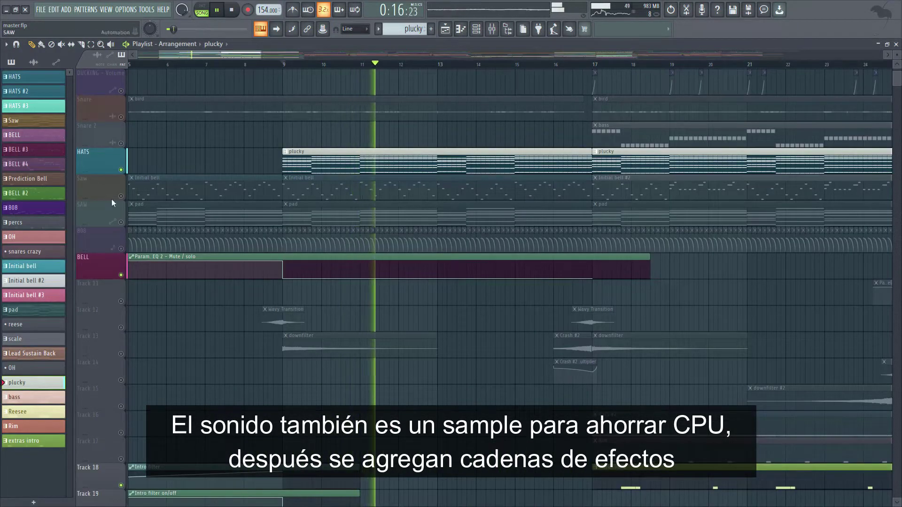
- Switch the audible tracks to the SAW pad section and follow it through to bar 17 during playback
left_click(121, 196)
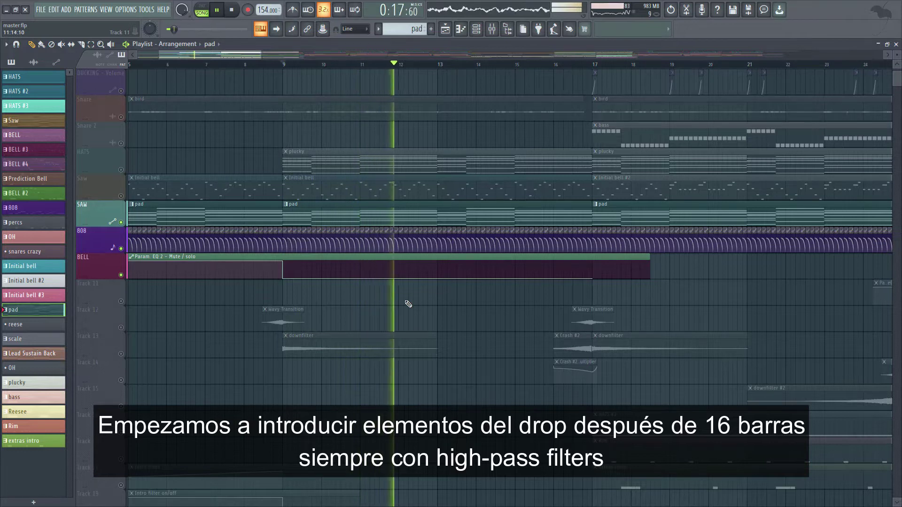
scroll(468, 244, "down", 2)
scroll(469, 244, "up", 2, "ctrl")
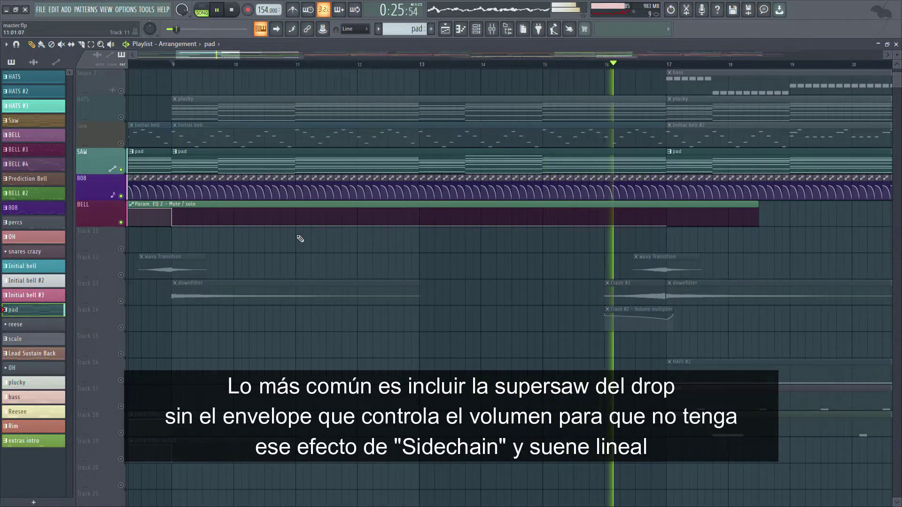
- Stop playback, inspect the Saw channel's Serum supersaw, close it, and show the mixer
key("space")
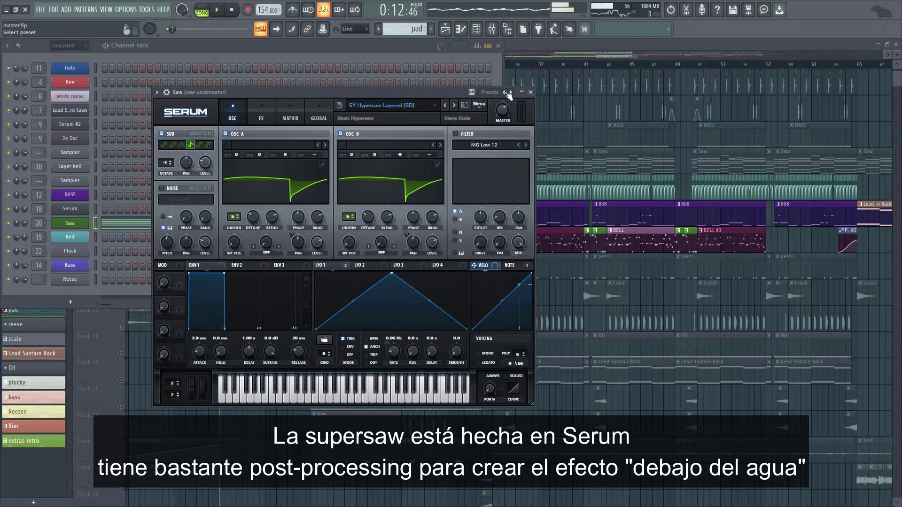
left_click(531, 92)
key("F9")
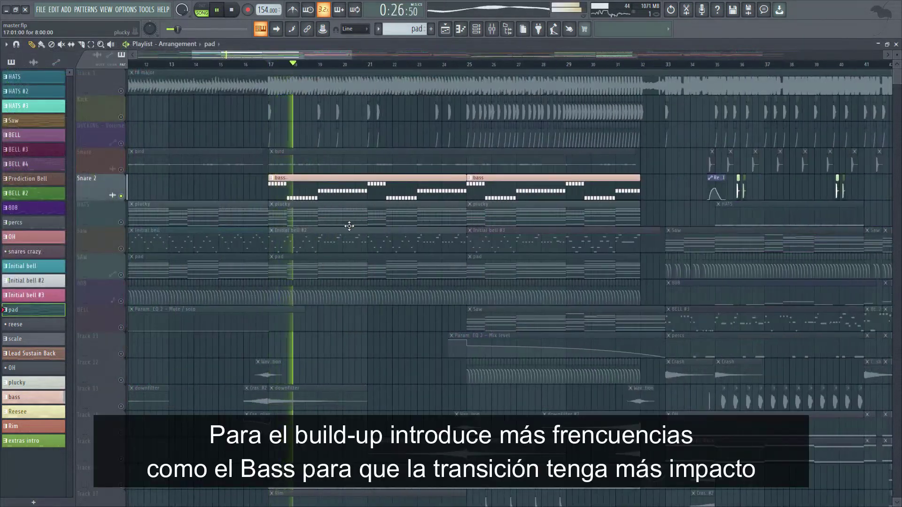
- Enable Track 18 and Track 19 and follow the build-up's extras intro and Paradise clips during playback
scroll(349, 226, "down", 6)
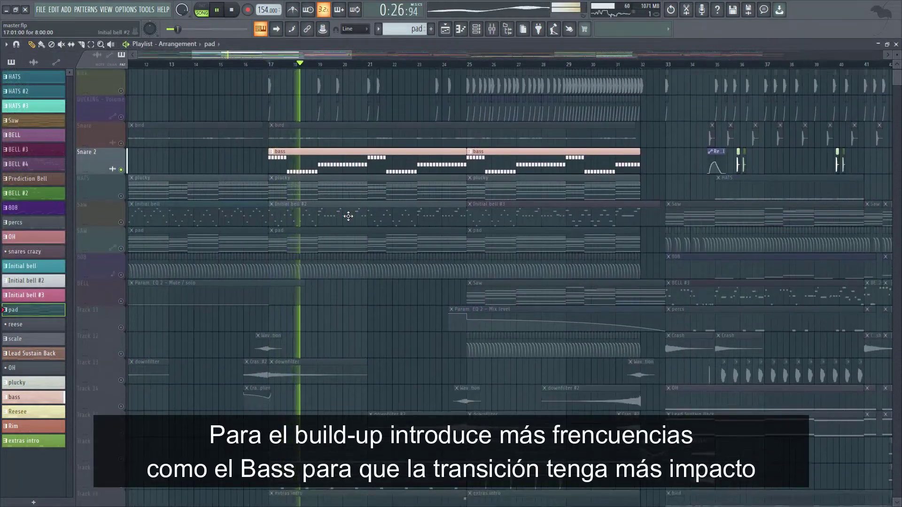
scroll(129, 386, "down", 5)
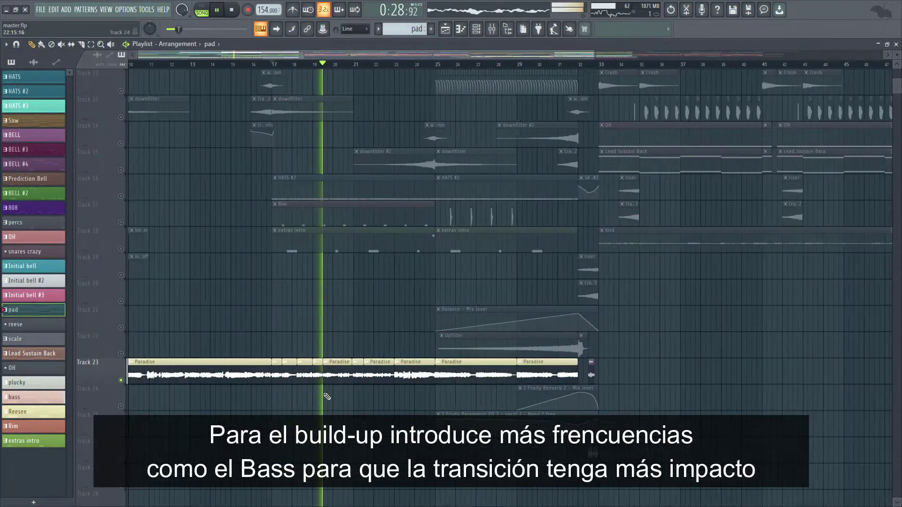
left_click(121, 275)
left_click(122, 249)
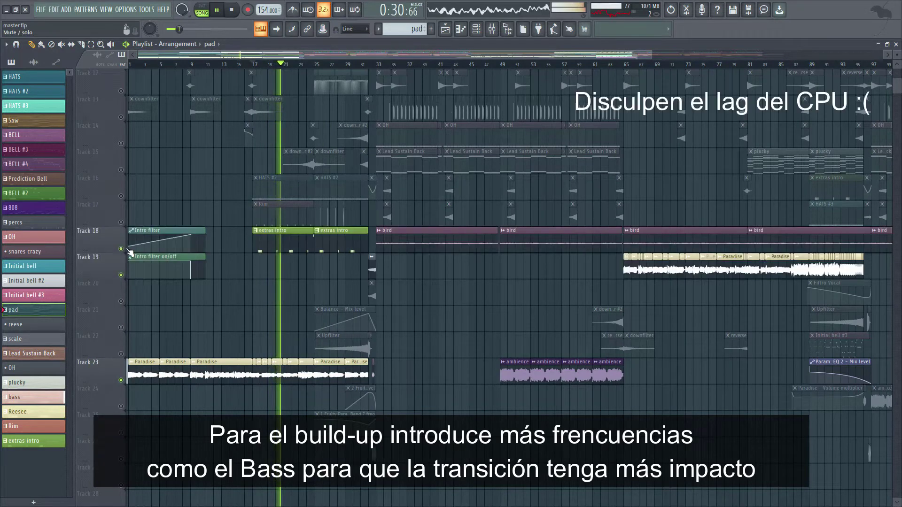
scroll(226, 281, "up", 2)
scroll(362, 313, "up", 3)
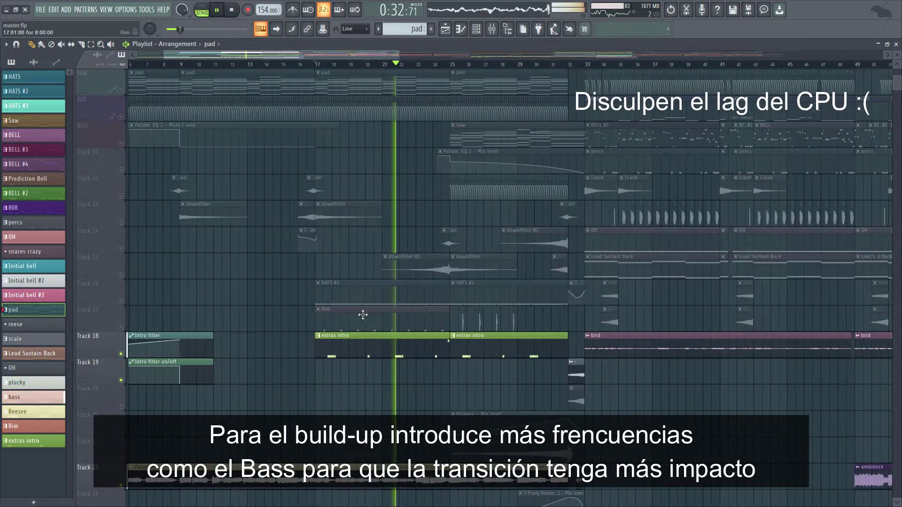
scroll(479, 361, "down", 2)
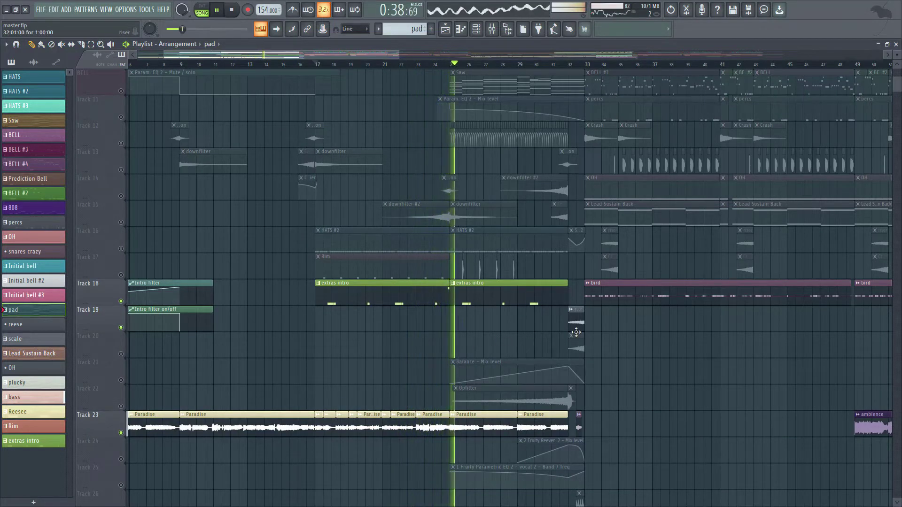
scroll(576, 332, "up", 2)
scroll(517, 361, "down", 2)
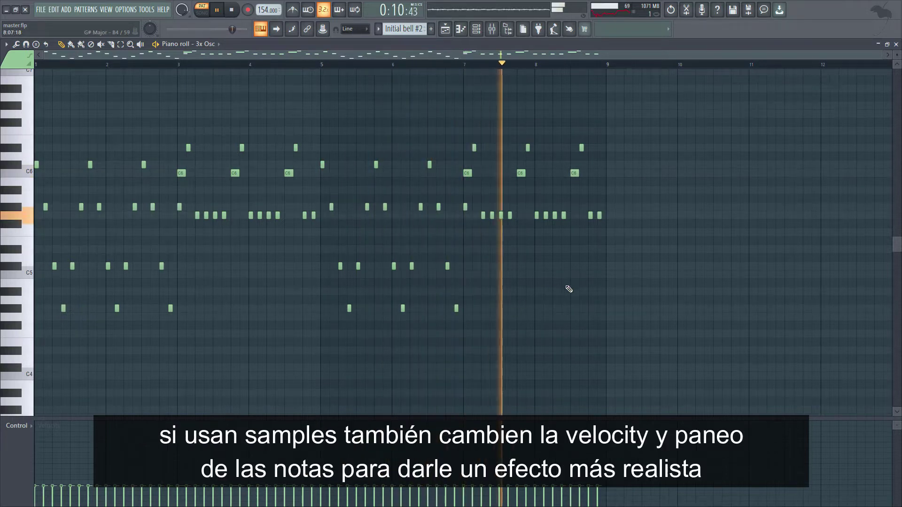
- Stop the Initial bell #2 pattern and return to the playlist with the Initial bell #3 pattern selected
key("space")
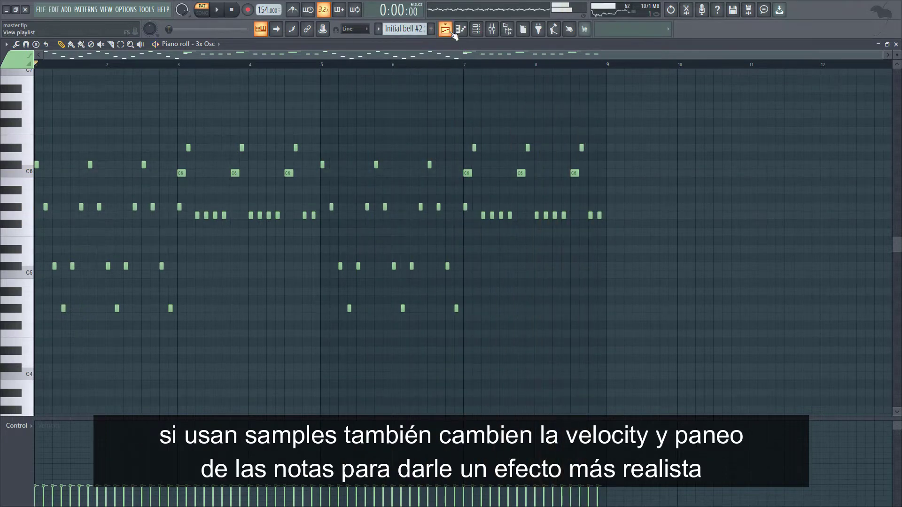
left_click(451, 31)
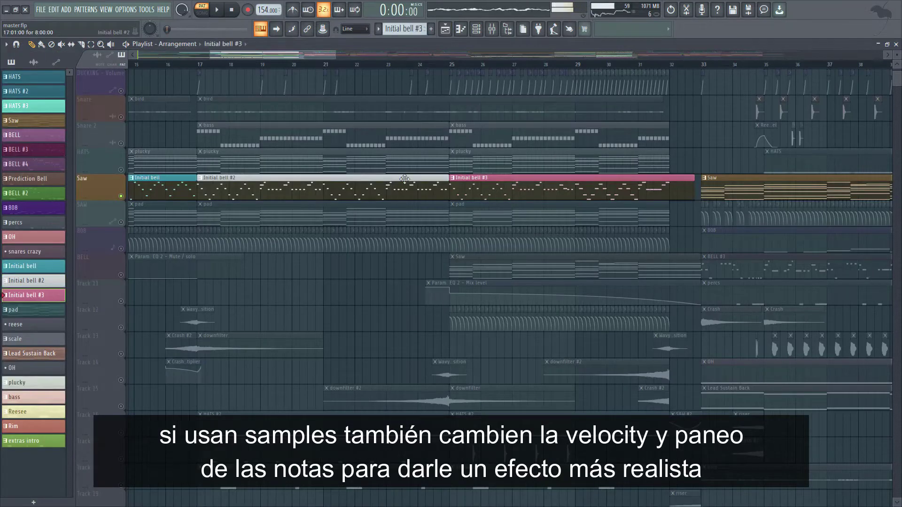
key("space")
- Open the 3x Osc notes of the Initial bell #3 pattern and review the LEAD effects chain in the mixer
left_click(476, 29)
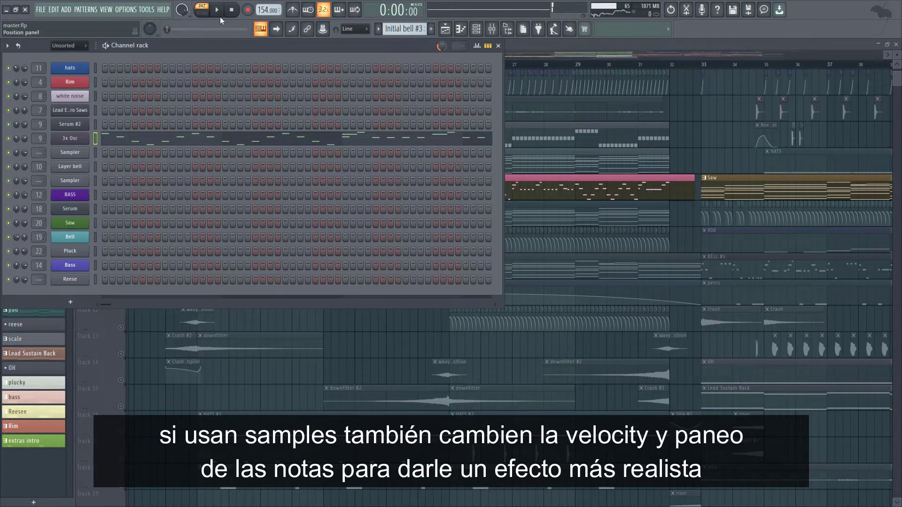
left_click(202, 140)
key("space")
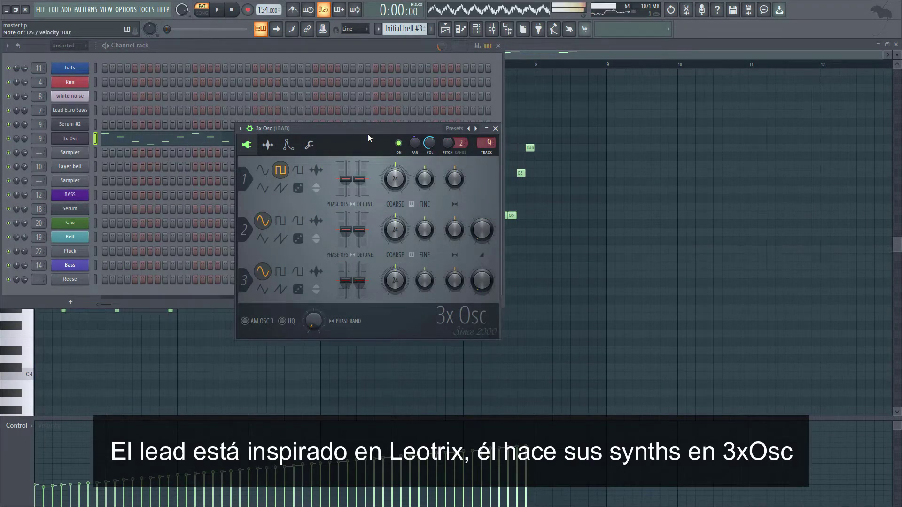
left_click(491, 30)
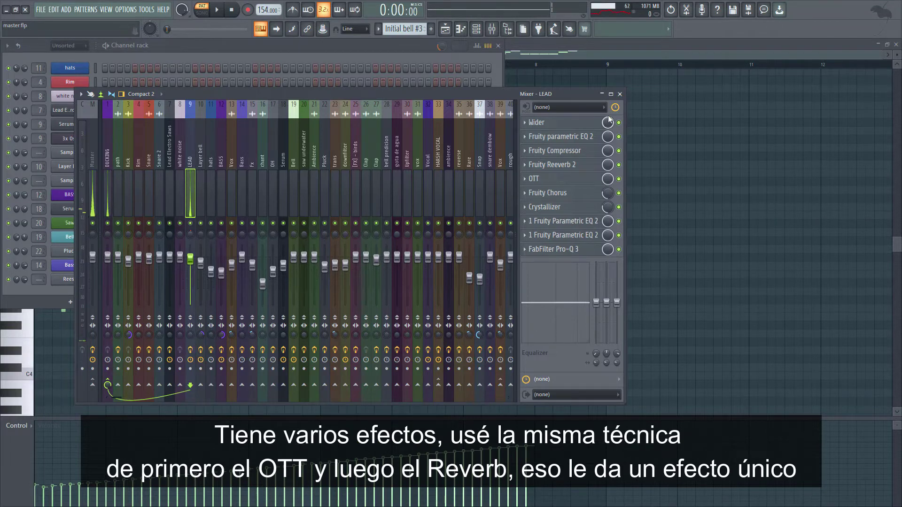
left_click(621, 95)
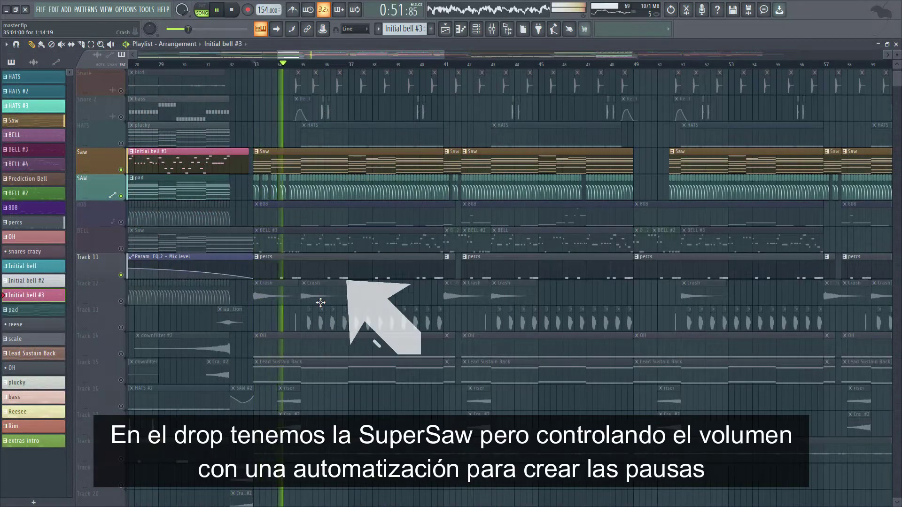
- Play the Saw pattern in pattern mode and open the Lead Electro Saws instrument from the channel rack
scroll(353, 268, "up", 1)
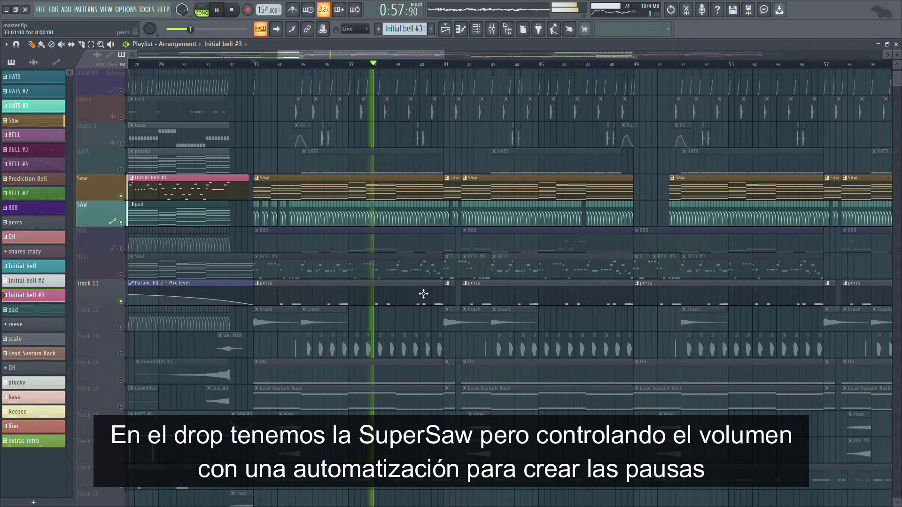
key("4")
key("l")
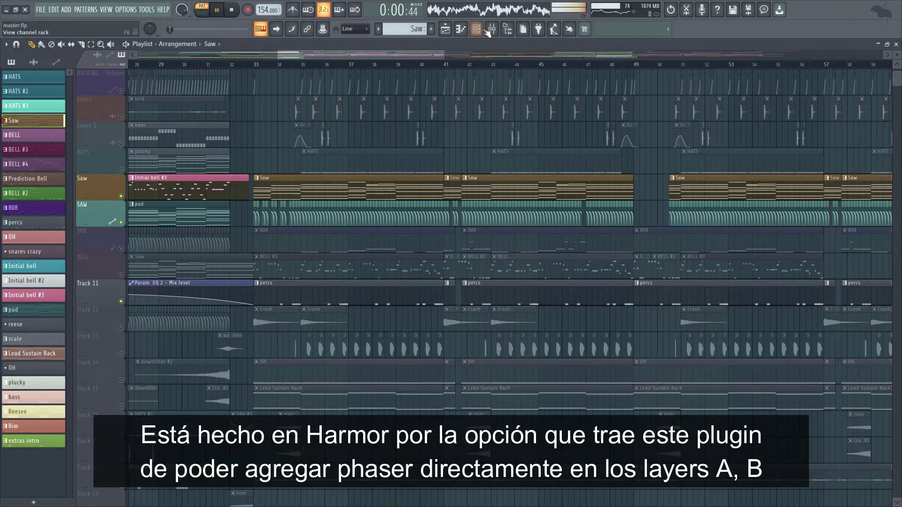
left_click(478, 29)
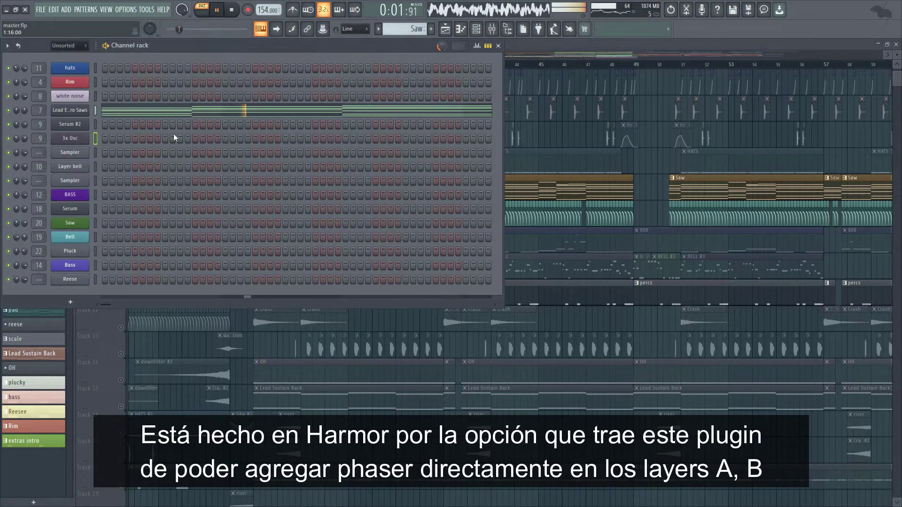
left_click(75, 115)
left_click_drag(66, 81, 254, 97)
- Play the drop from bar 33 and follow the 808 and percs clips along the arrangement
key("space")
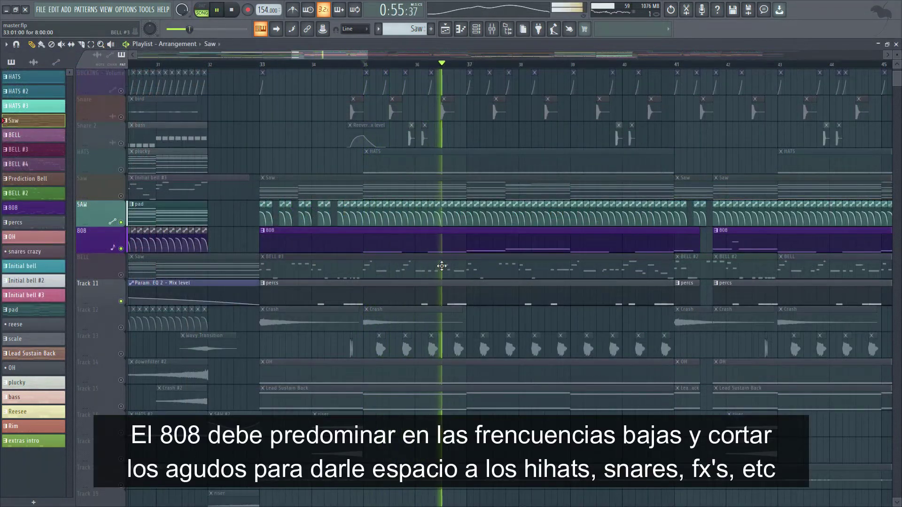
scroll(476, 260, "down", 2)
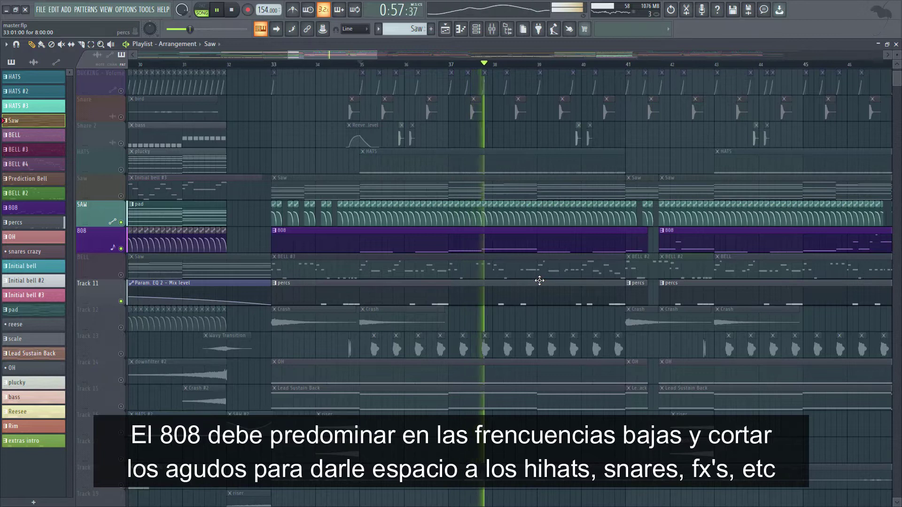
scroll(523, 274, "down", 2)
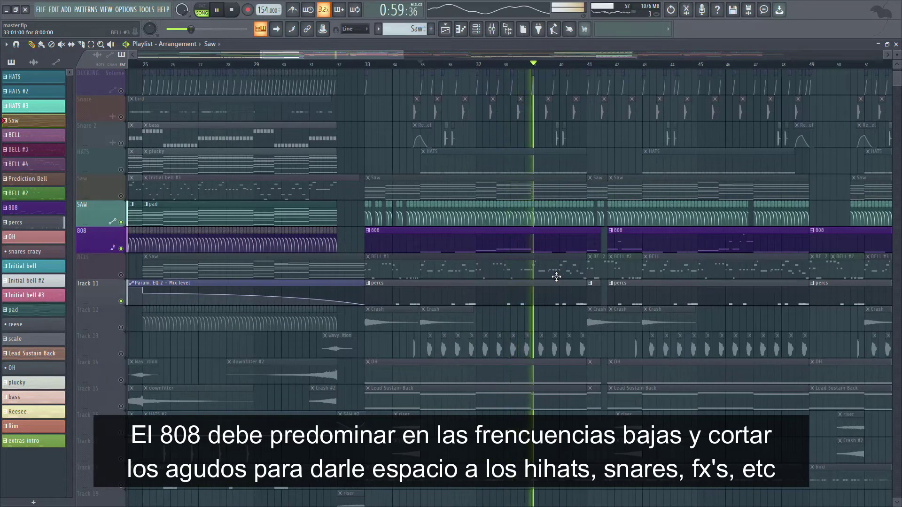
scroll(604, 267, "right", 3)
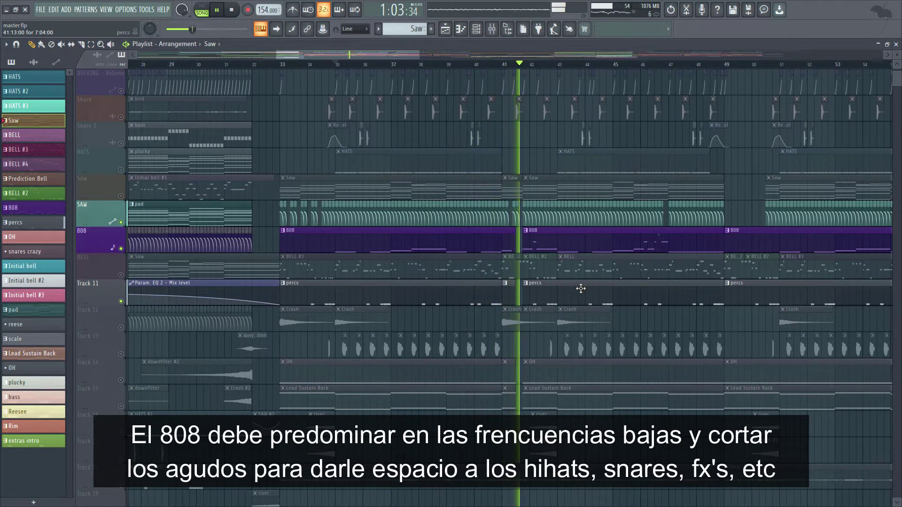
- Follow the kick, snare and HATS clips of the drop along the arrangement during playback
scroll(578, 288, "up", 1)
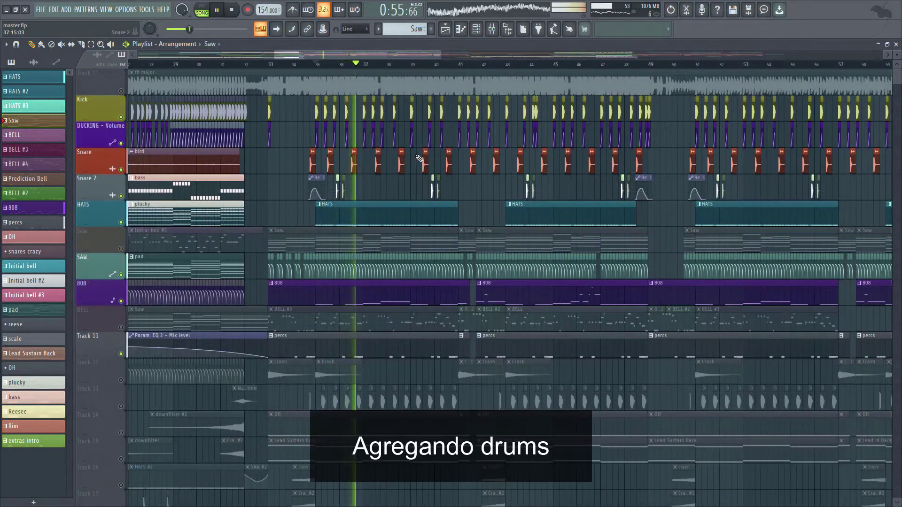
scroll(398, 190, "up", 3)
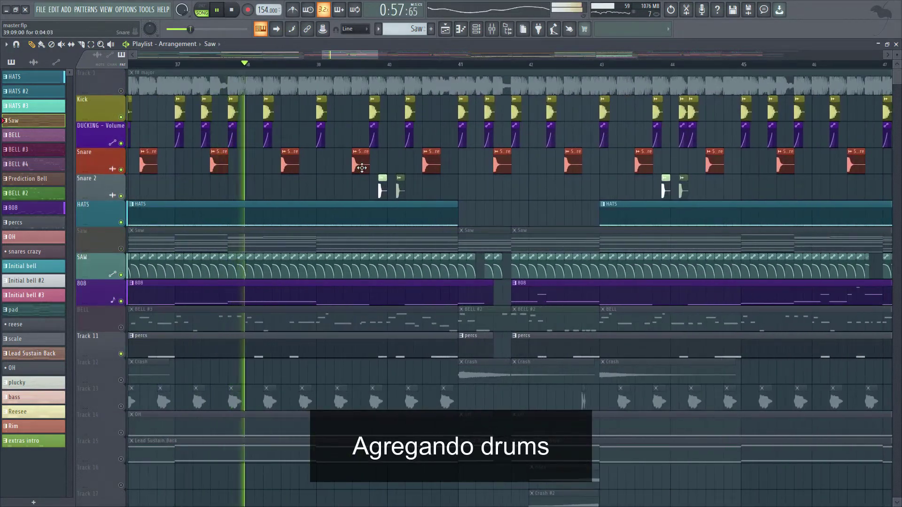
scroll(350, 193, "down", 3)
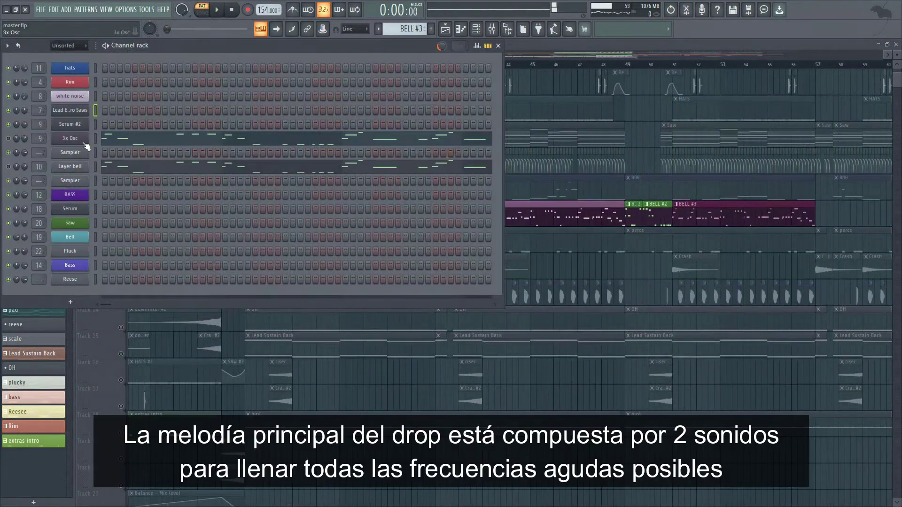
- Review the settings of the 3x Osc and Layer bell instruments behind the BELL #3 pattern, closing each one after viewing
left_click(70, 138)
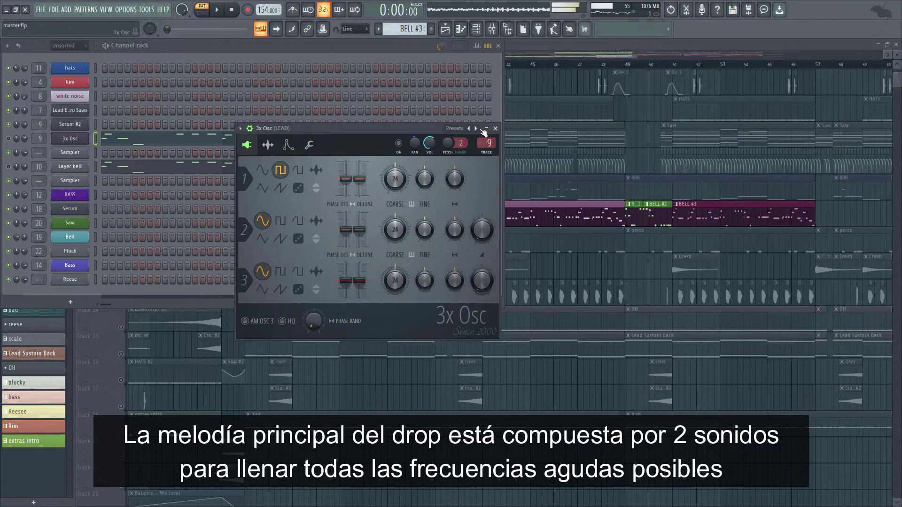
left_click(497, 128)
left_click(71, 169)
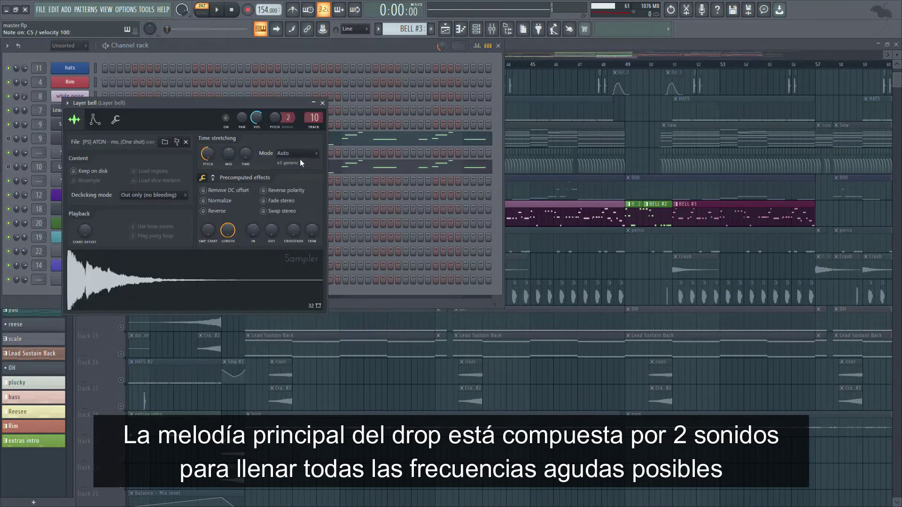
left_click_drag(181, 107, 327, 156)
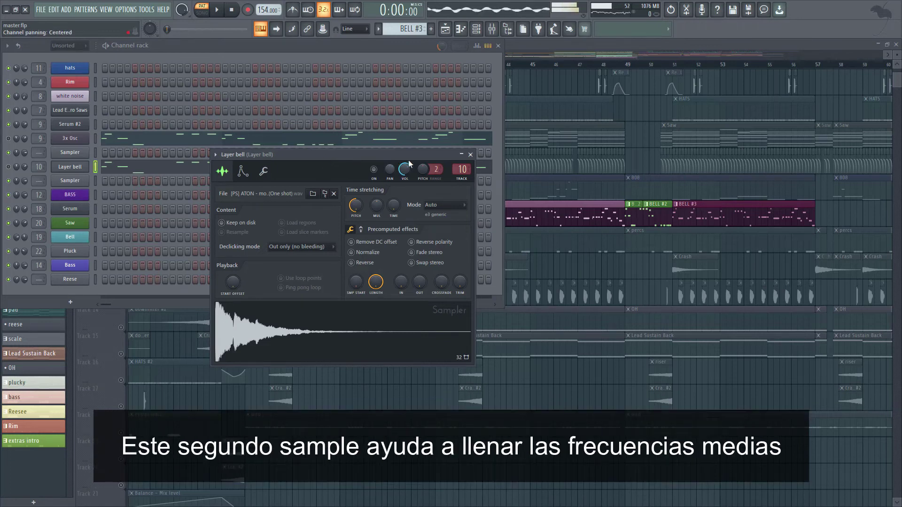
left_click(470, 155)
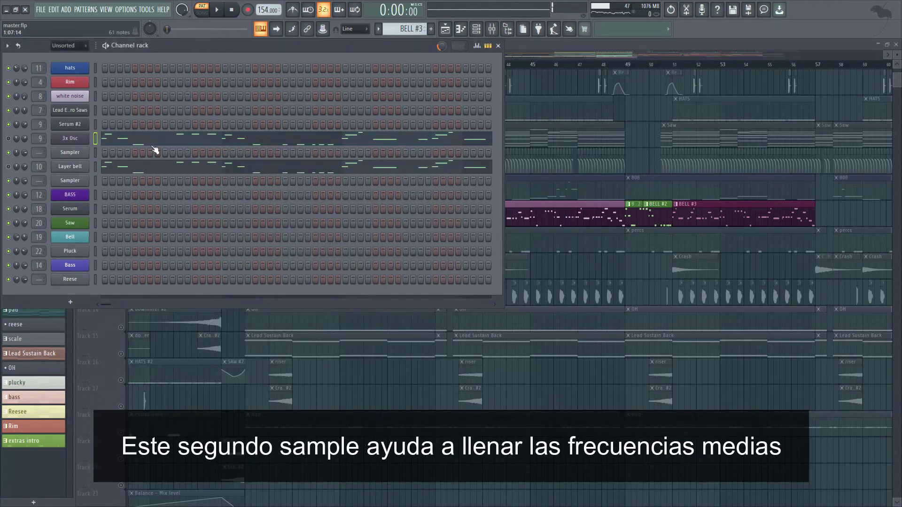
- Play the 3x Osc notes of the BELL #3 pattern in the piano roll, and return to the playlist at the drop's start, bar 33
left_click(131, 141)
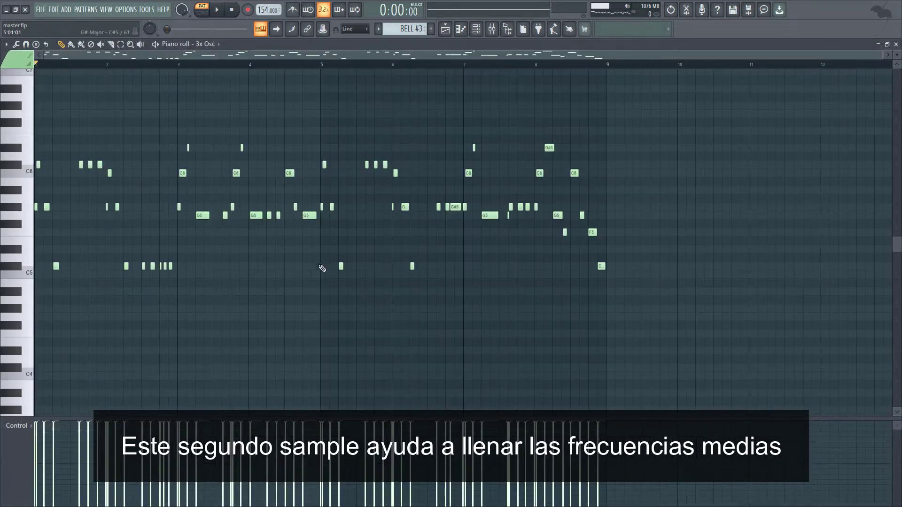
key("space")
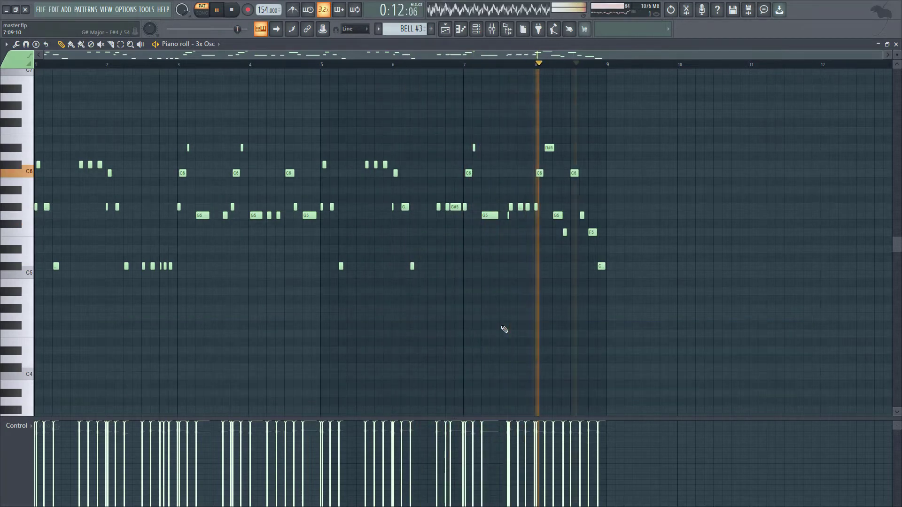
key("space")
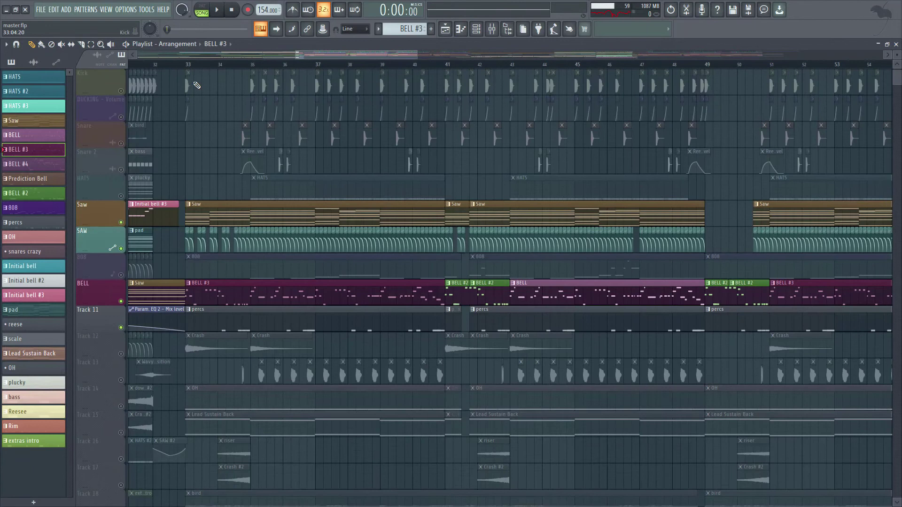
scroll(187, 62, "left", 1)
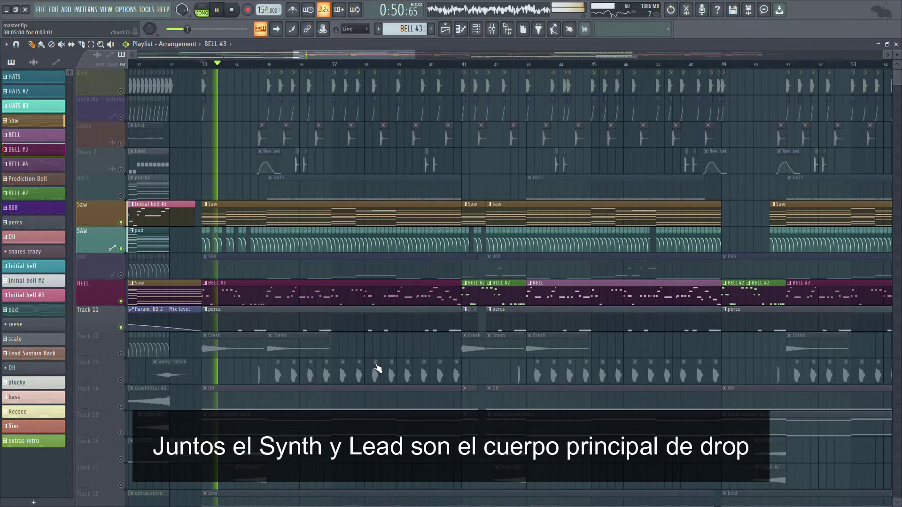